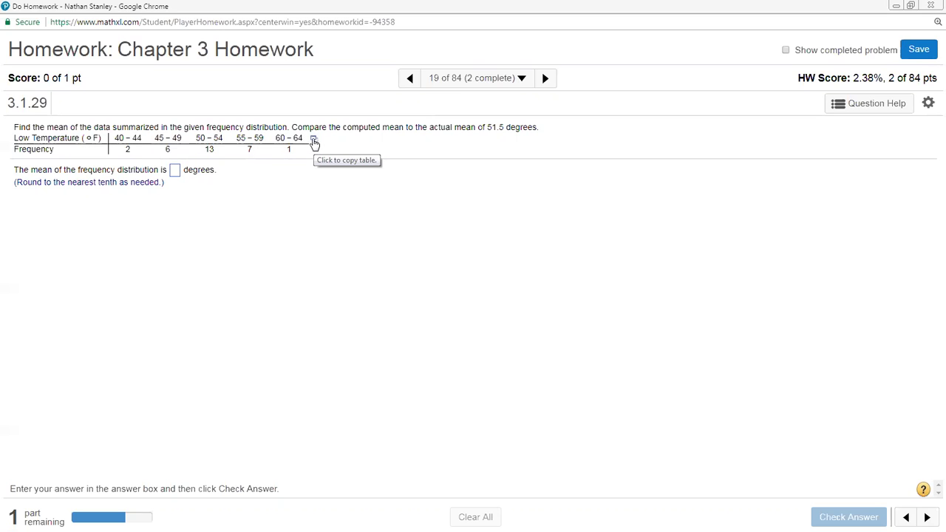
Step: Open the low temperature frequency table in StatCrunch and bring up Grouped/Binned Summary Stats beside the data
{"action": "left_click", "coordinate": [314, 140]}
{"action": "left_click", "coordinate": [345, 156]}
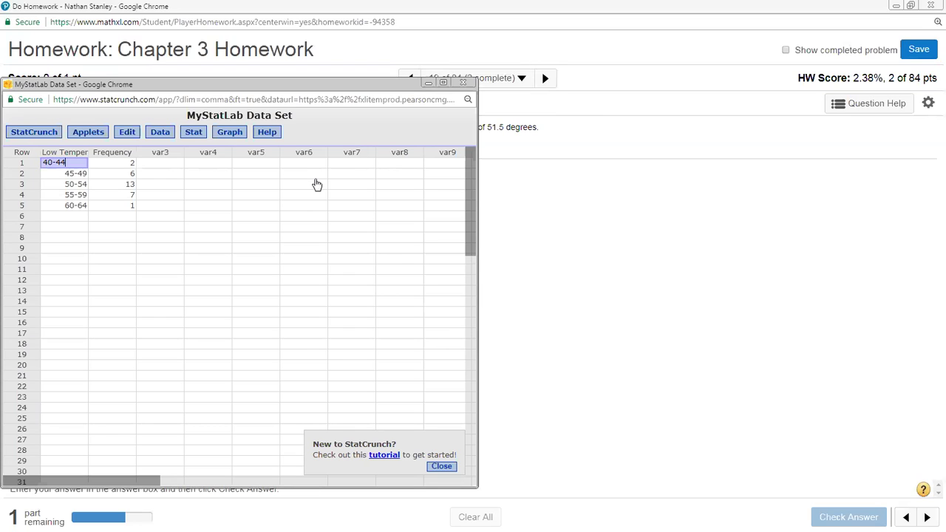
{"action": "left_click", "coordinate": [194, 134]}
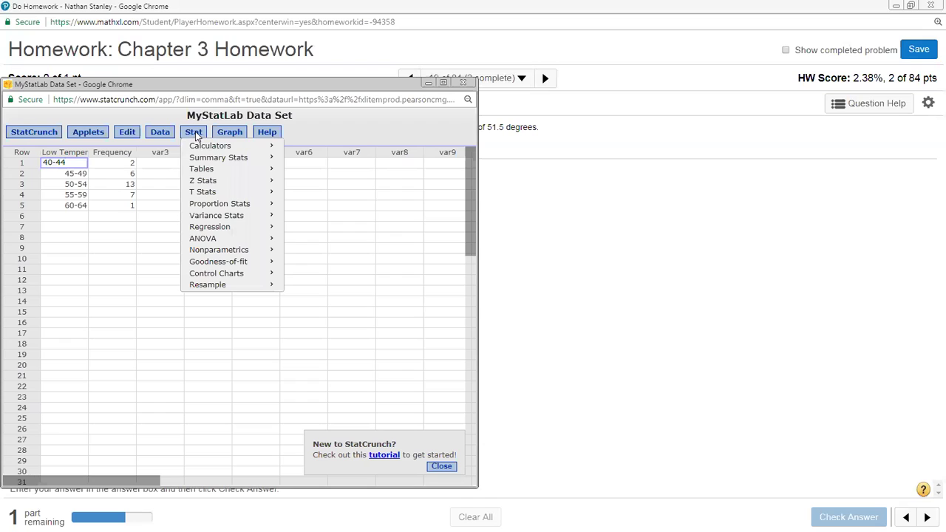
{"action": "mouse_move", "coordinate": [218, 164]}
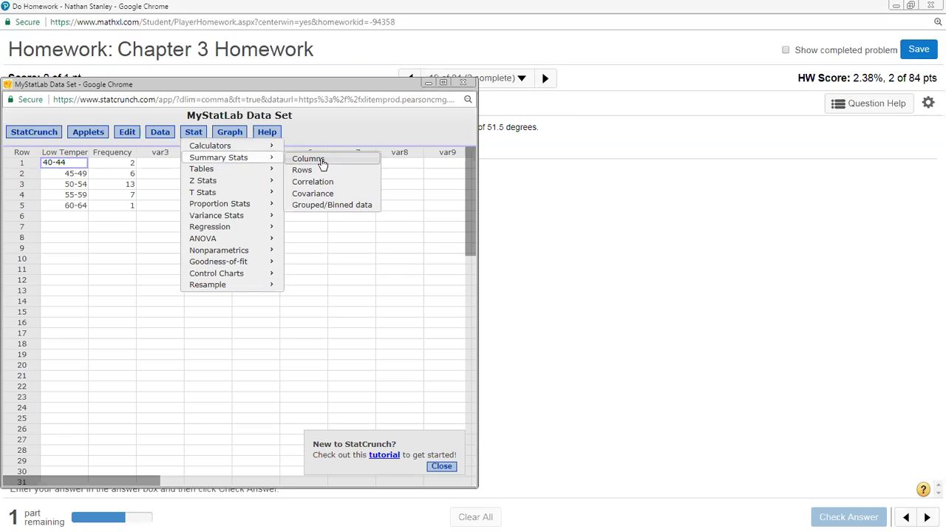
{"action": "left_click", "coordinate": [330, 210]}
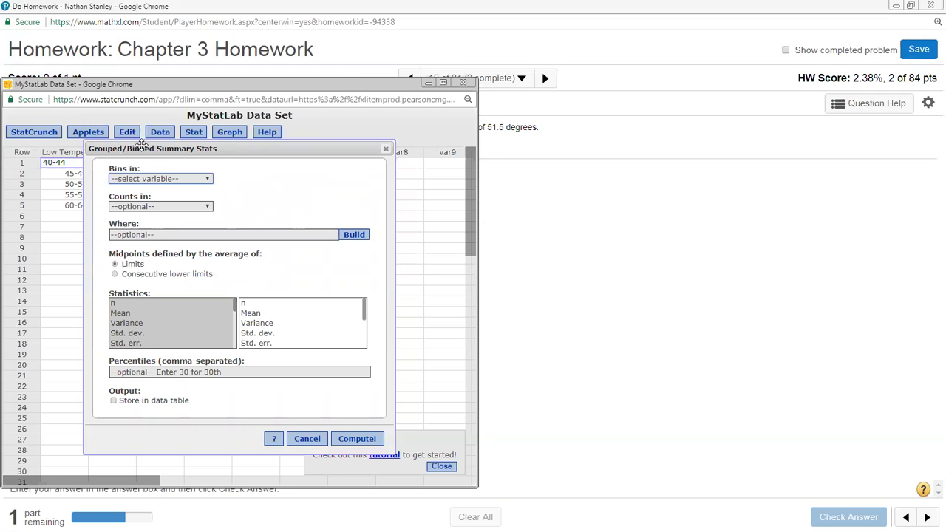
{"action": "left_click_drag", "start_coordinate": [154, 148], "coordinate": [234, 147]}
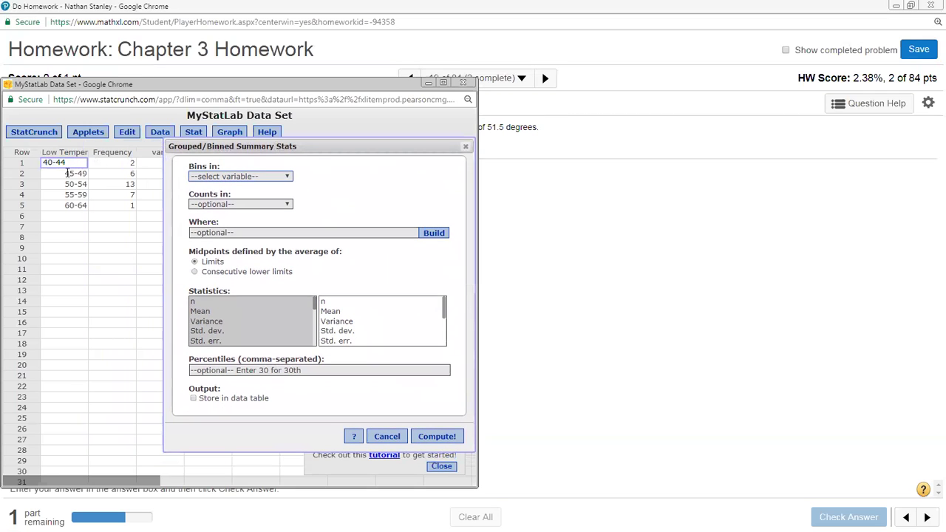
Step: Compute the grouped summary statistics with Low Temperature (°F) as the bins and Frequency as the counts, using limits for the midpoints
{"action": "left_click", "coordinate": [213, 178]}
{"action": "left_click", "coordinate": [216, 198]}
{"action": "left_click", "coordinate": [217, 207]}
{"action": "left_click", "coordinate": [219, 225]}
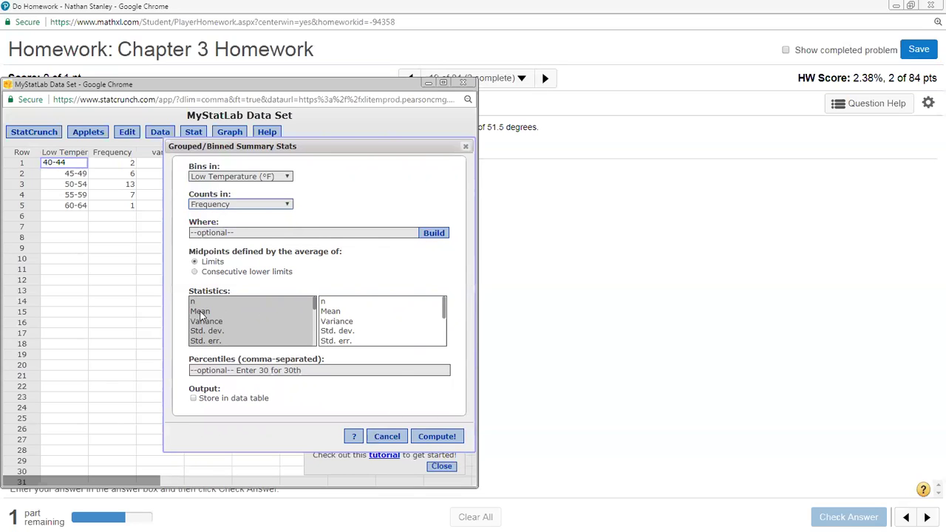
{"action": "mouse_move", "coordinate": [314, 305]}
{"action": "left_mouse_down"}
{"action": "mouse_move", "coordinate": [308, 320]}
{"action": "mouse_move", "coordinate": [317, 310]}
{"action": "left_mouse_up"}
{"action": "scroll", "coordinate": [310, 318], "scroll_direction": "up", "scroll_amount": 1}
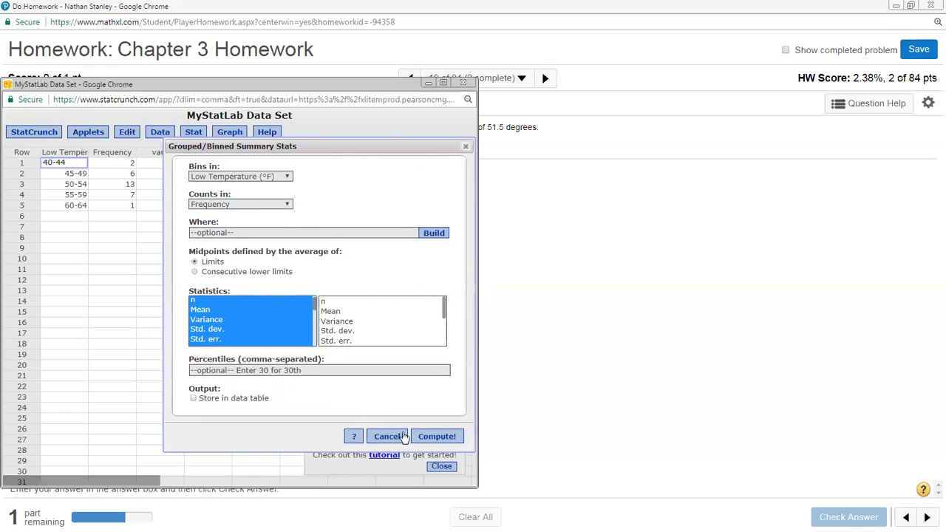
{"action": "left_click", "coordinate": [438, 436]}
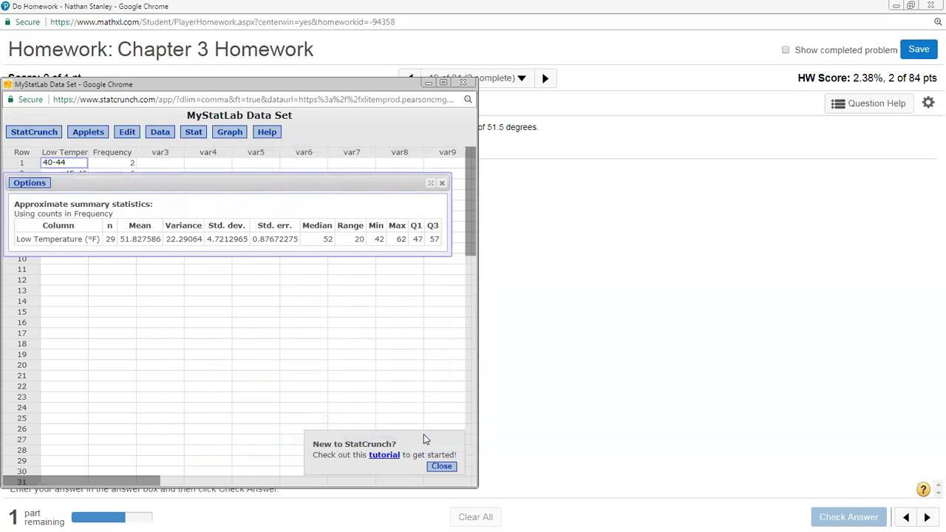
{"action": "left_click", "coordinate": [193, 133]}
{"action": "mouse_move", "coordinate": [219, 159]}
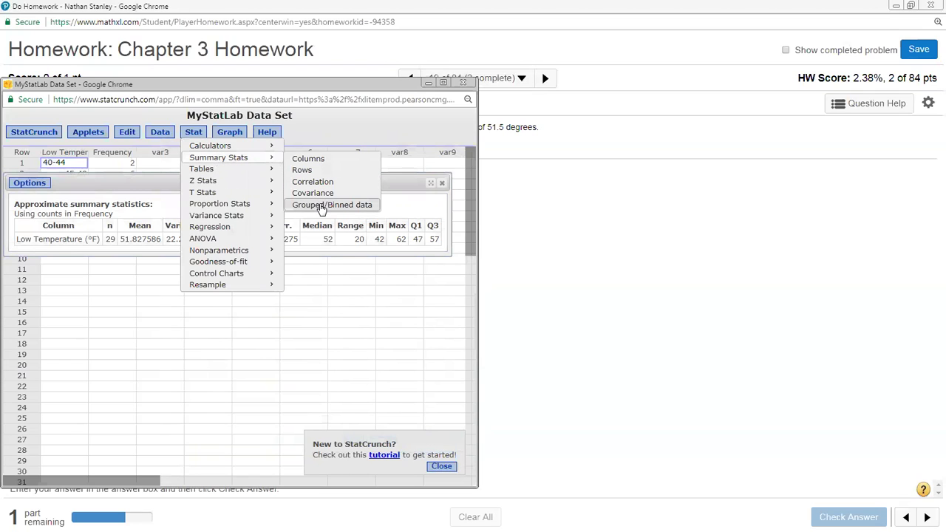
Step: Shrink the homework window and arrange it beside the StatCrunch results so the question and the computed mean are both readable
{"action": "left_click", "coordinate": [527, 245]}
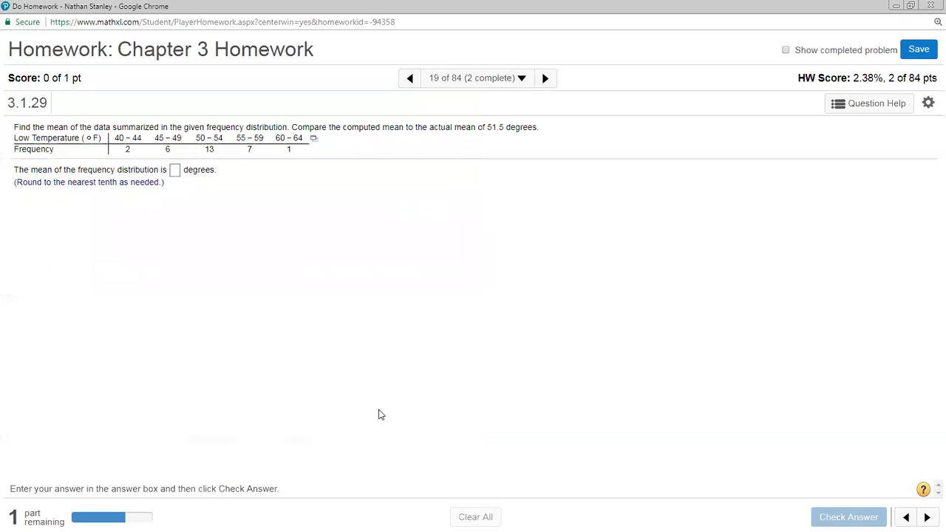
{"action": "left_click", "coordinate": [911, 5]}
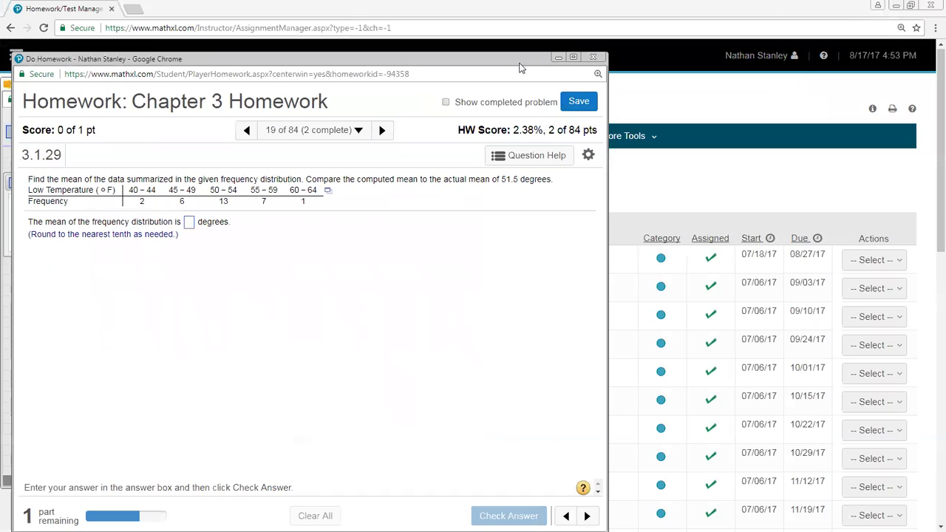
{"action": "left_click_drag", "start_coordinate": [518, 63], "coordinate": [869, 54]}
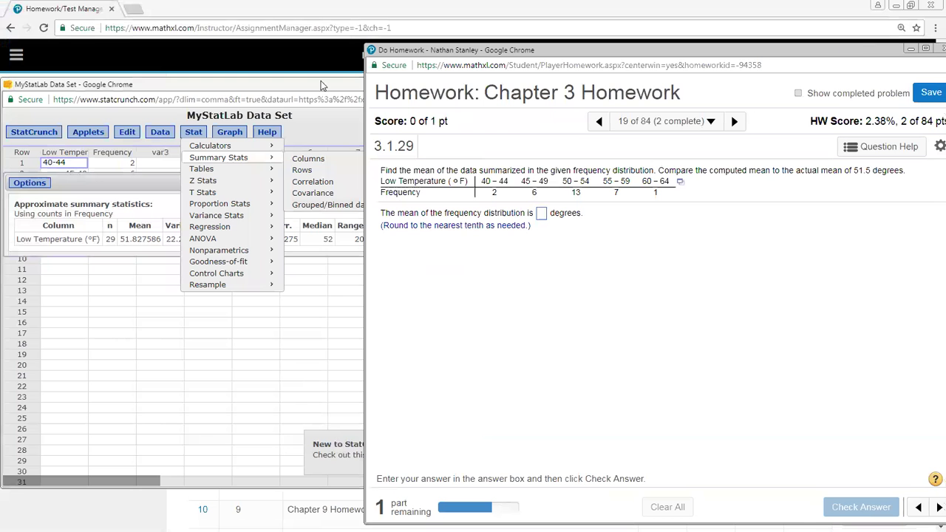
{"action": "left_click", "coordinate": [164, 352]}
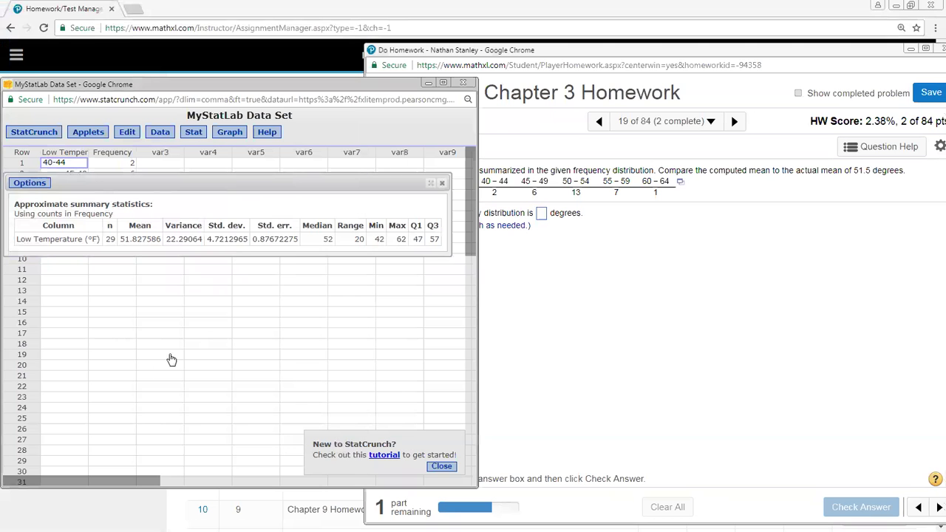
{"action": "left_click", "coordinate": [523, 50]}
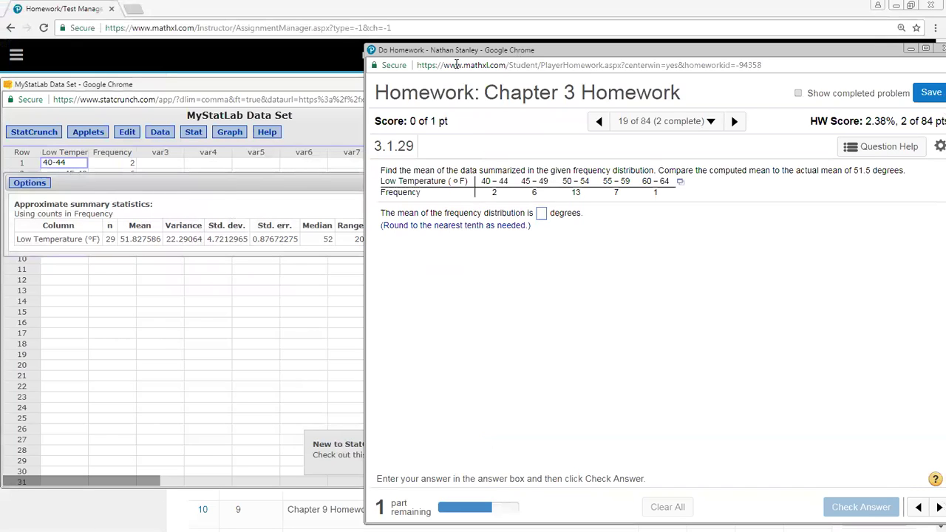
{"action": "left_click", "coordinate": [260, 88]}
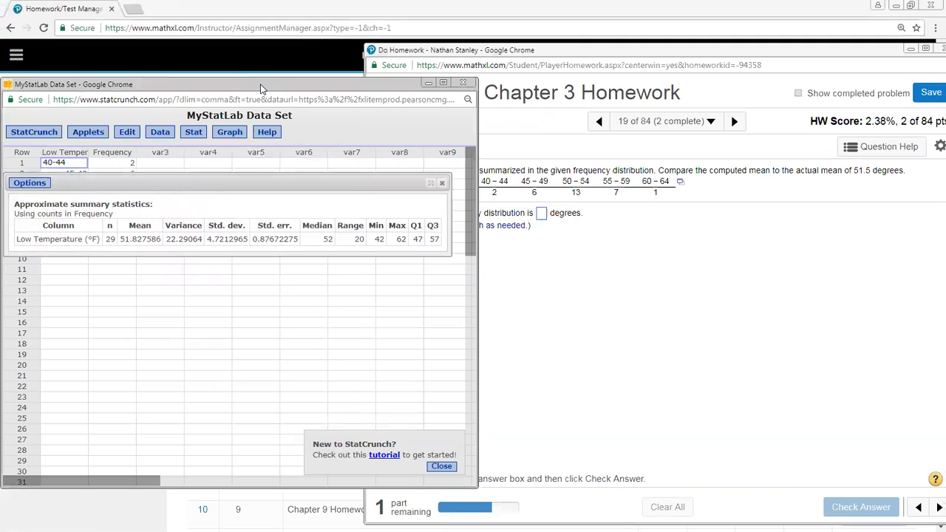
{"action": "left_click_drag", "start_coordinate": [261, 88], "coordinate": [726, 228]}
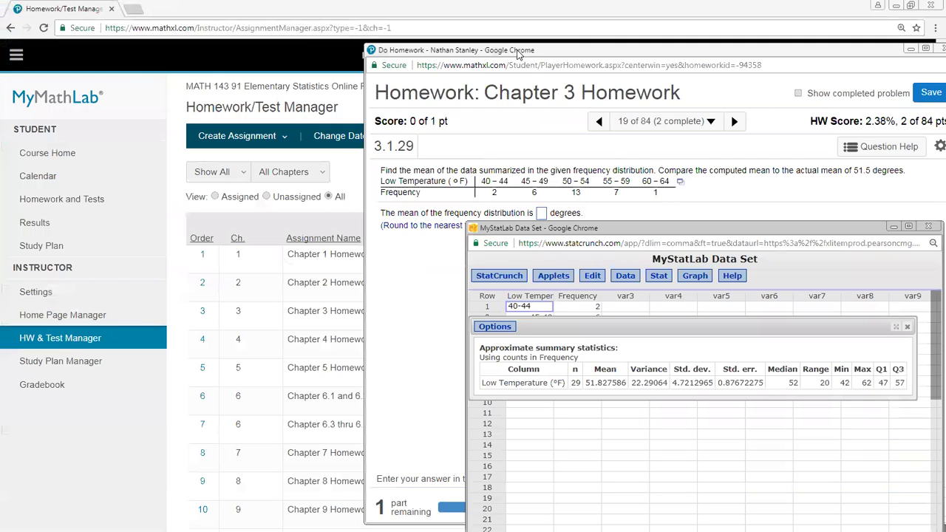
{"action": "left_click_drag", "start_coordinate": [518, 51], "coordinate": [184, 50]}
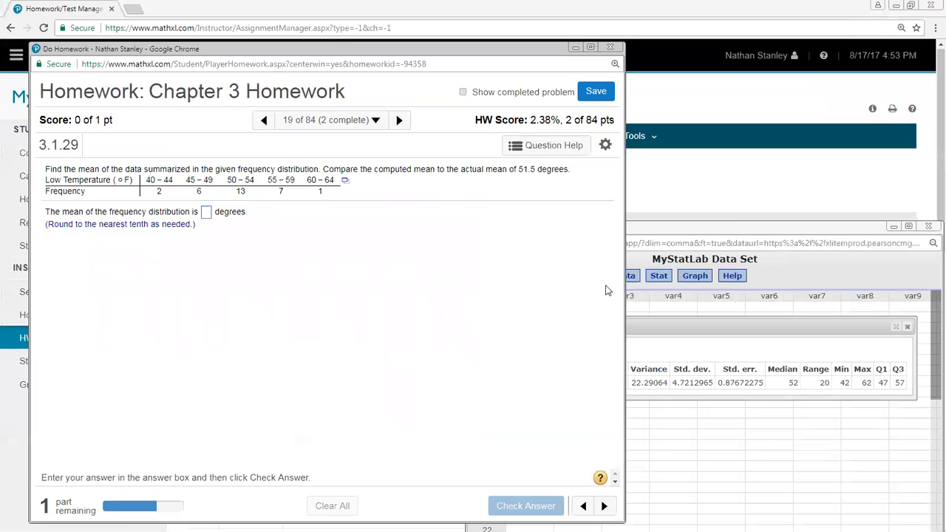
{"action": "left_click", "coordinate": [722, 231]}
{"action": "left_click_drag", "start_coordinate": [722, 235], "coordinate": [761, 120]}
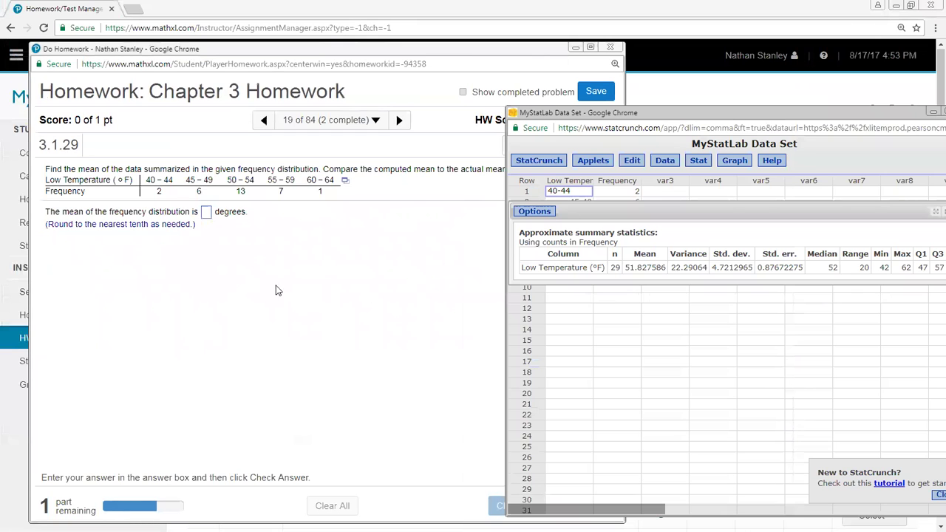
Step: Answer 51.8 degrees for the mean of the frequency distribution, check the answer and dismiss the feedback
{"action": "left_click", "coordinate": [206, 216]}
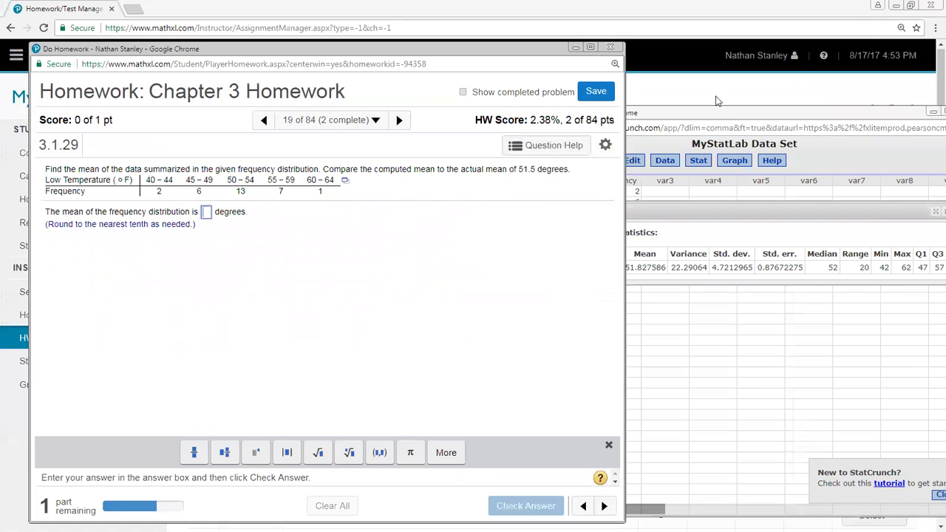
{"action": "left_click", "coordinate": [716, 114]}
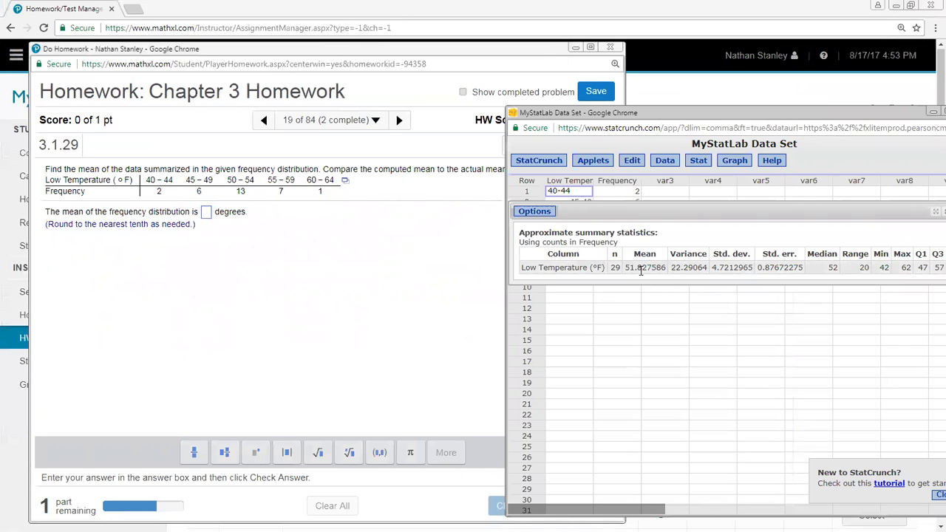
{"action": "type", "text": "51.8"}
{"action": "left_click", "coordinate": [555, 510]}
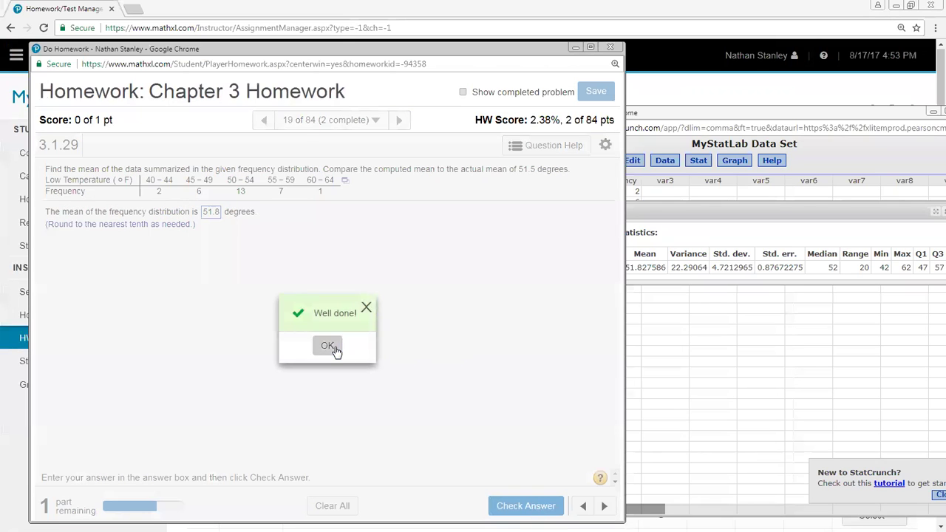
{"action": "left_click", "coordinate": [329, 347]}
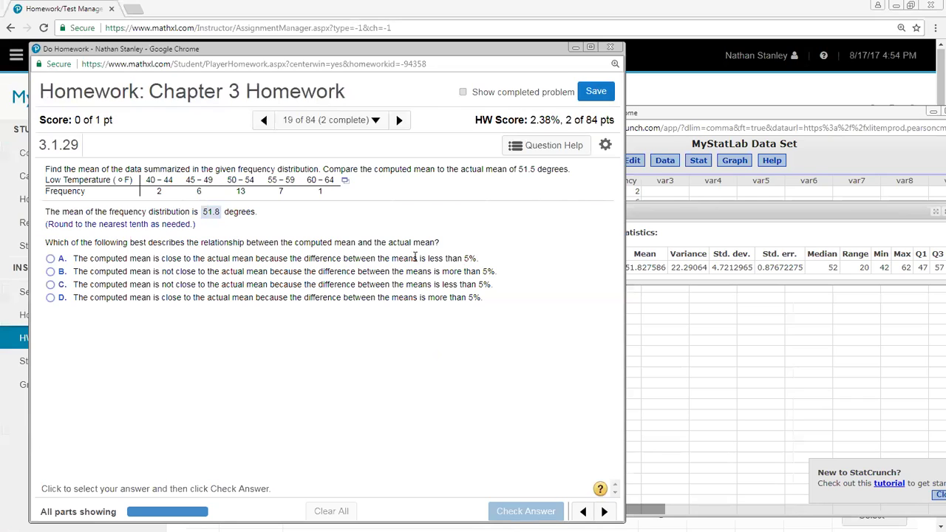
Step: Choose option A, that the computed mean is close because the difference is less than 5%, and check the answer
{"action": "left_click", "coordinate": [50, 259]}
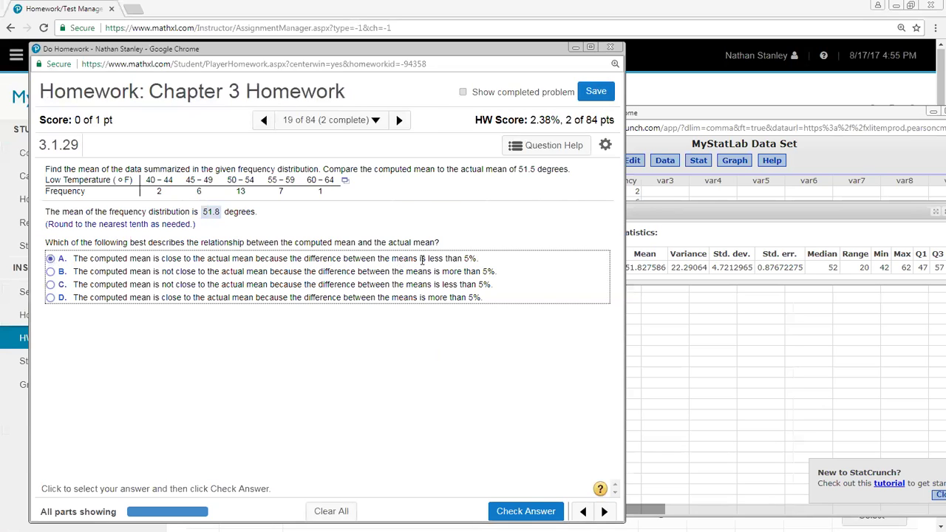
{"action": "left_click", "coordinate": [525, 512]}
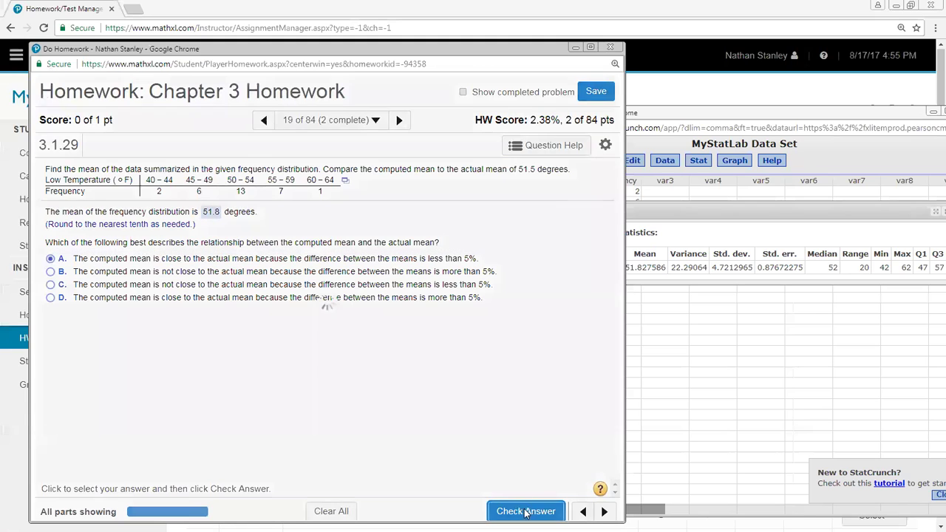